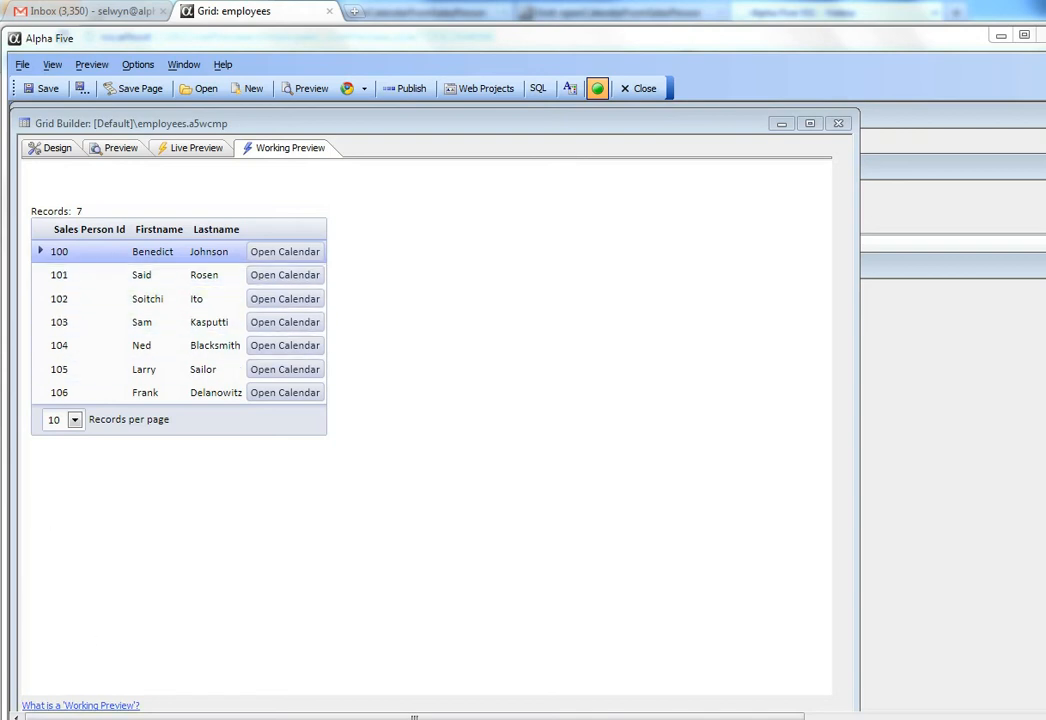
# - Check the existing records in the Calendars table and return to the employees grid
pyautogui.click(955, 266)
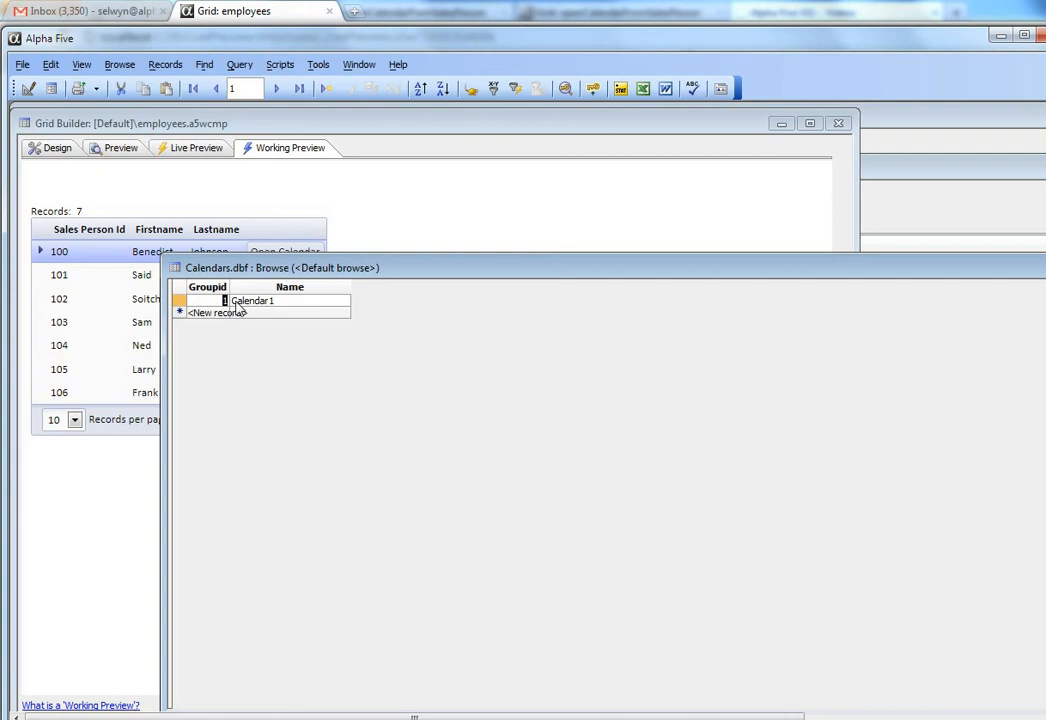
pyautogui.click(122, 519)
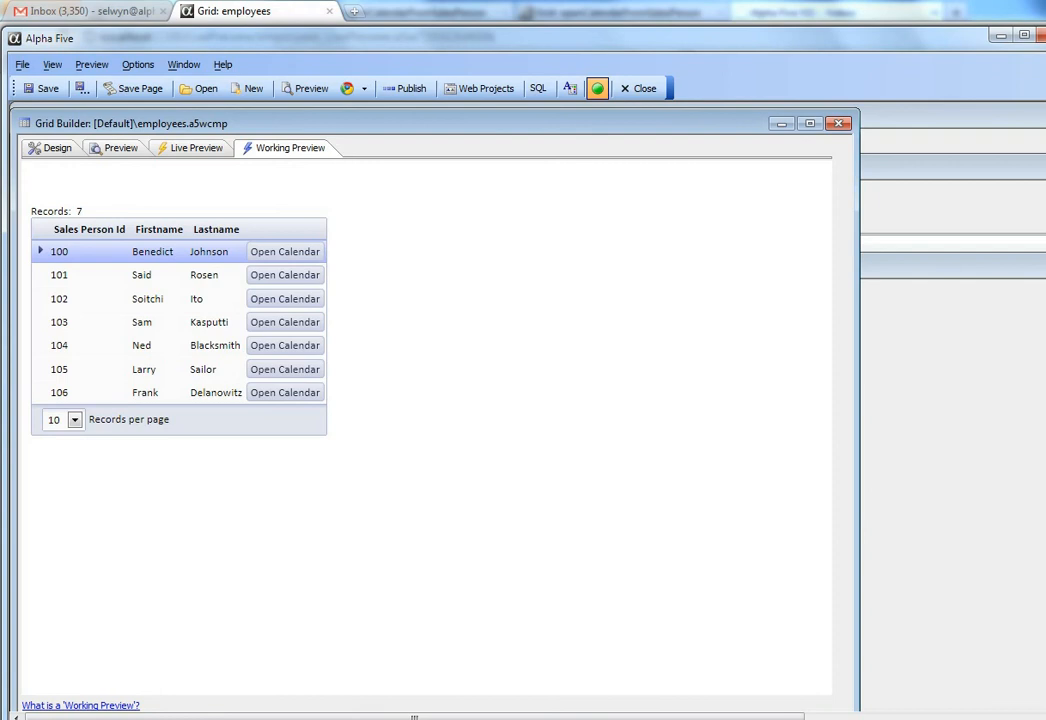
# - Switch to the browser preview of the employees grid and open the first salesperson's calendar, moving its window clear of the page edge
pyautogui.hotkey('alt', 'Tab')
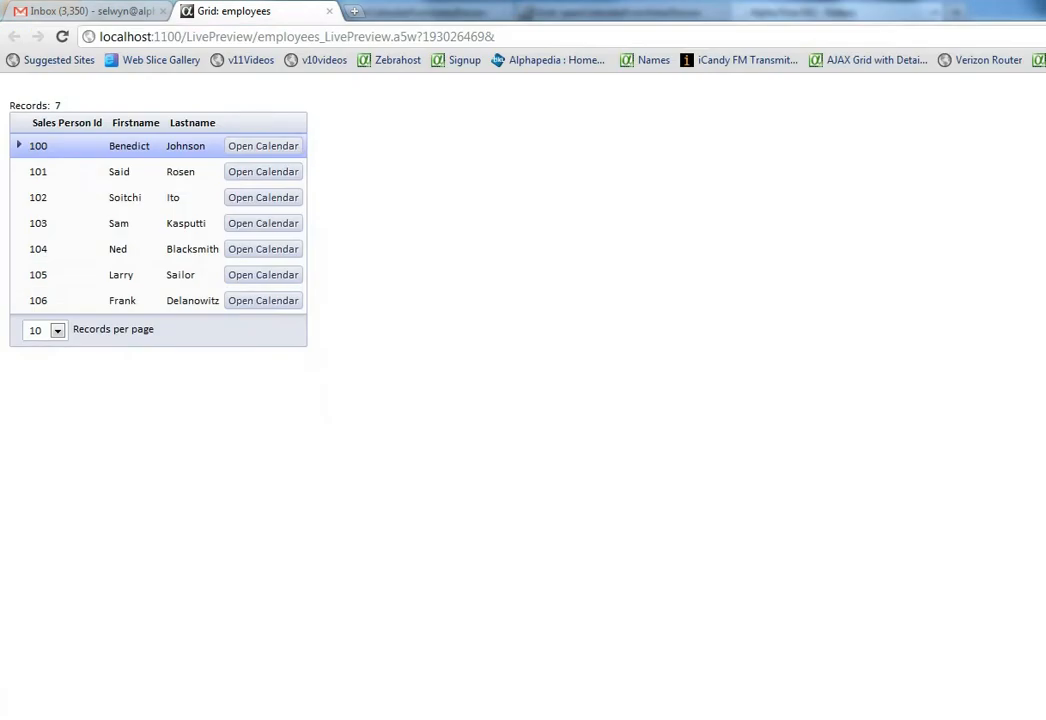
pyautogui.click(257, 150)
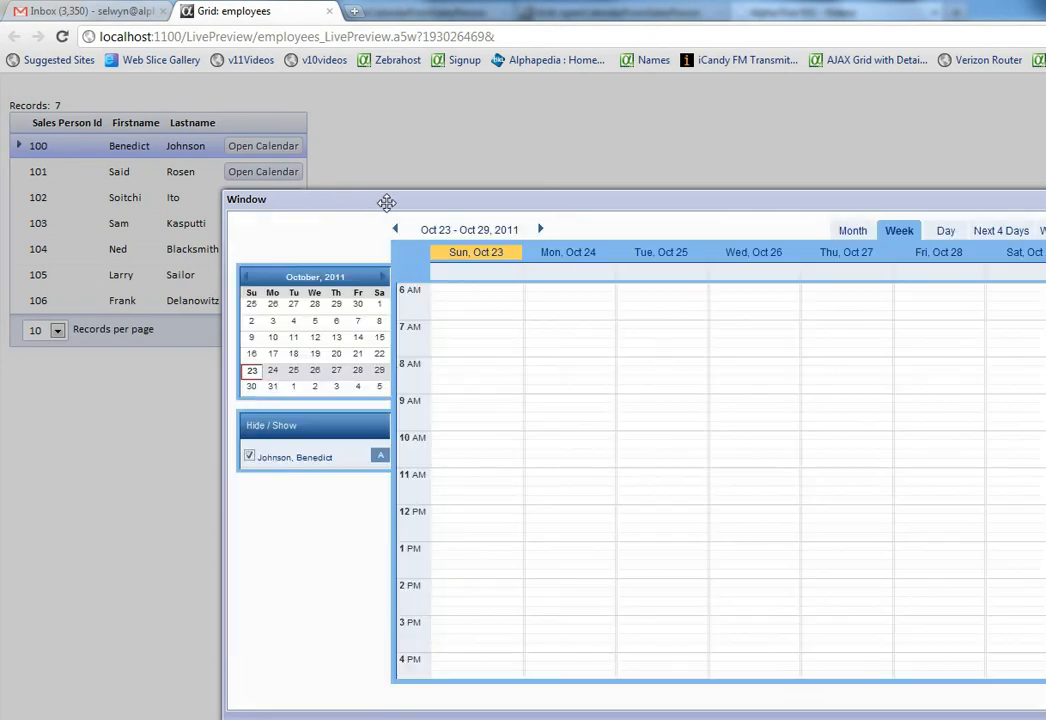
pyautogui.moveTo(388, 201); pyautogui.dragTo(236, 124)
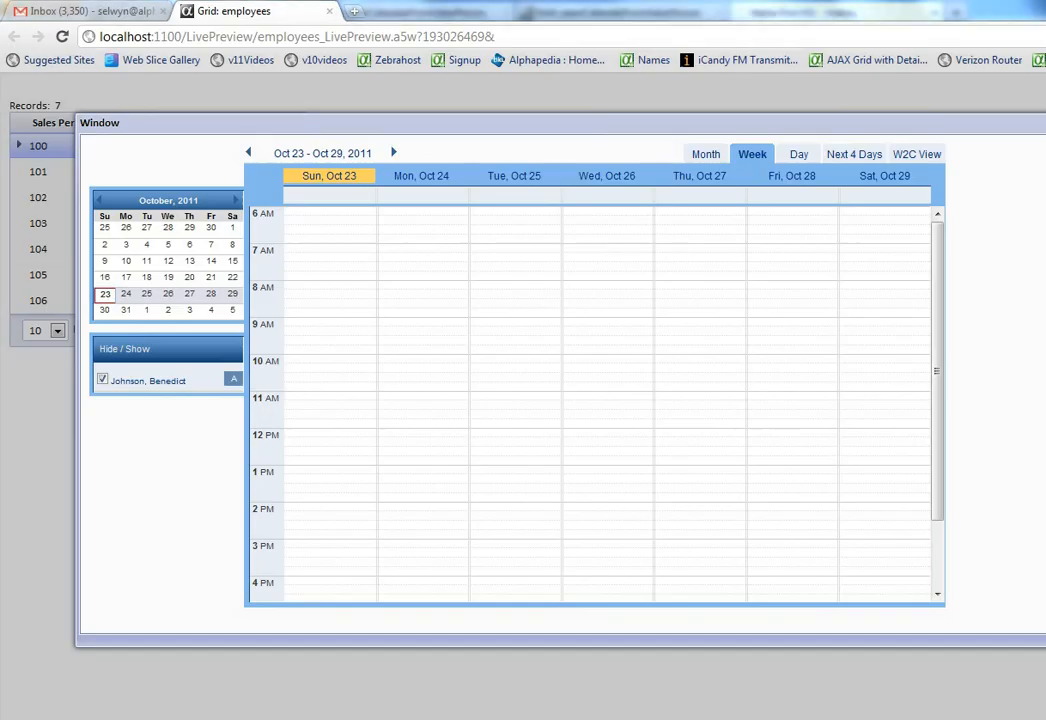
pyautogui.hotkey('alt', 'Tab')
pyautogui.hotkey('ctrl', 'Tab')
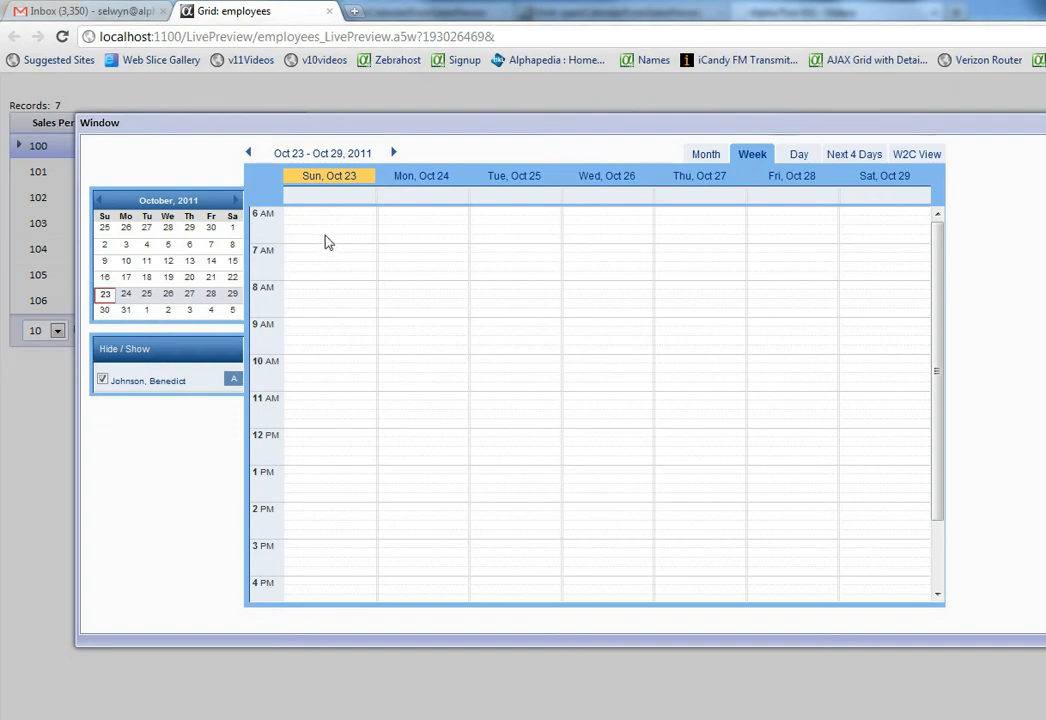
# - Add an event named event1 on Sunday, Oct 23 from 6:30 to 9:15 AM and close the calendar window
pyautogui.moveTo(328, 247); pyautogui.dragTo(336, 325)
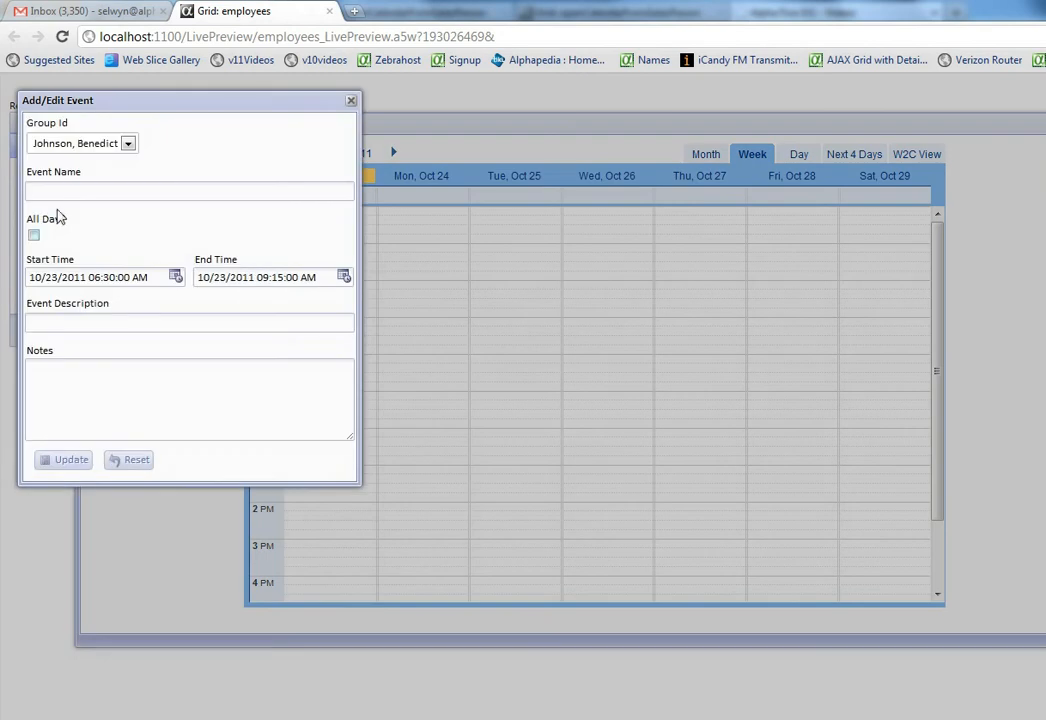
pyautogui.click(74, 190)
pyautogui.write('e')
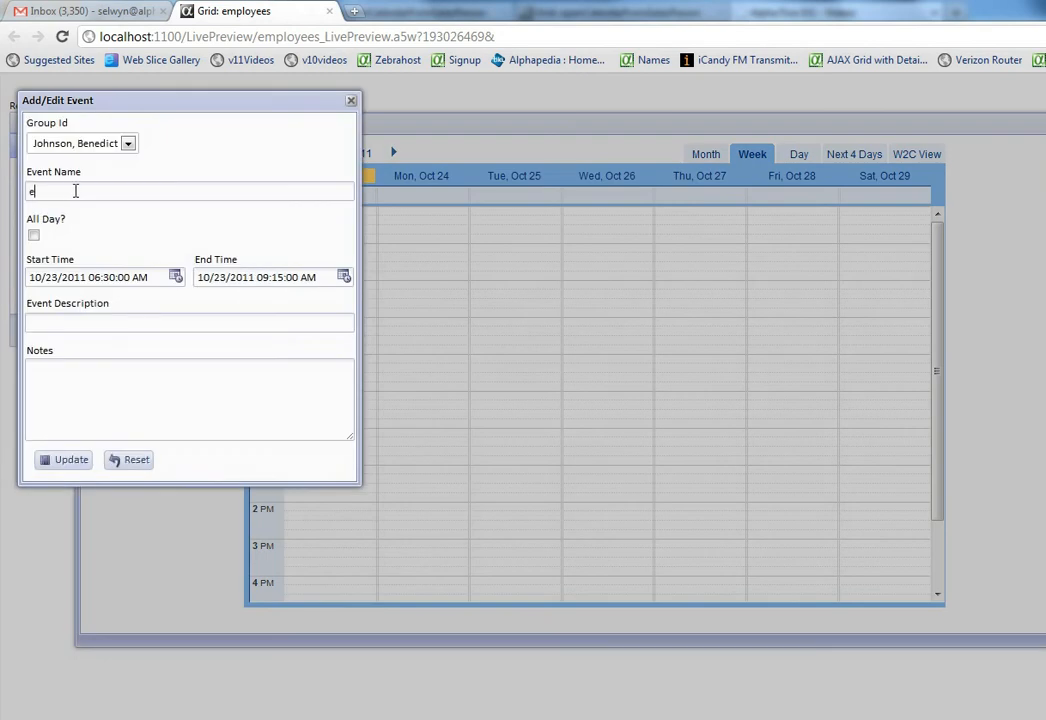
pyautogui.write('vent1')
pyautogui.click(50, 461)
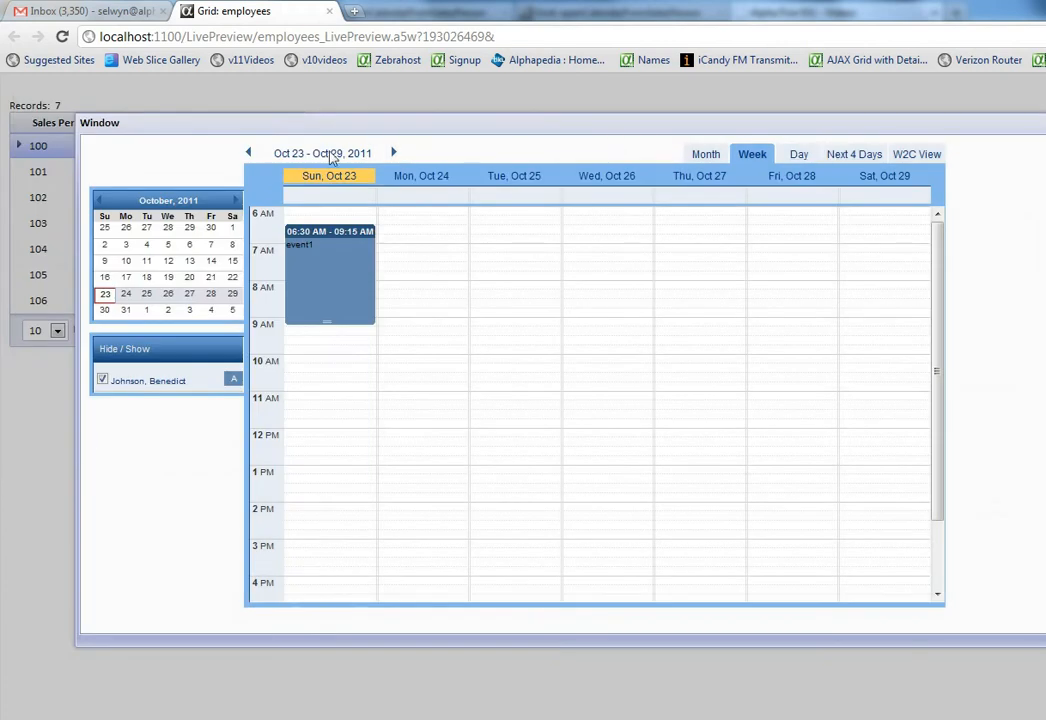
pyautogui.moveTo(947, 128); pyautogui.dragTo(855, 128)
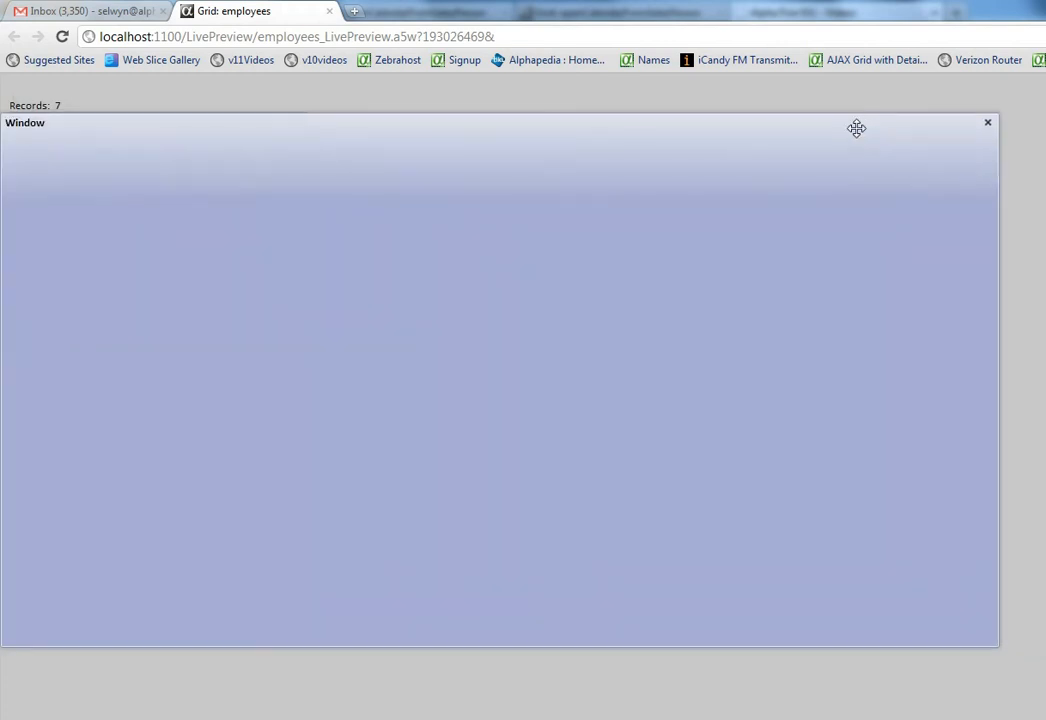
pyautogui.click(988, 122)
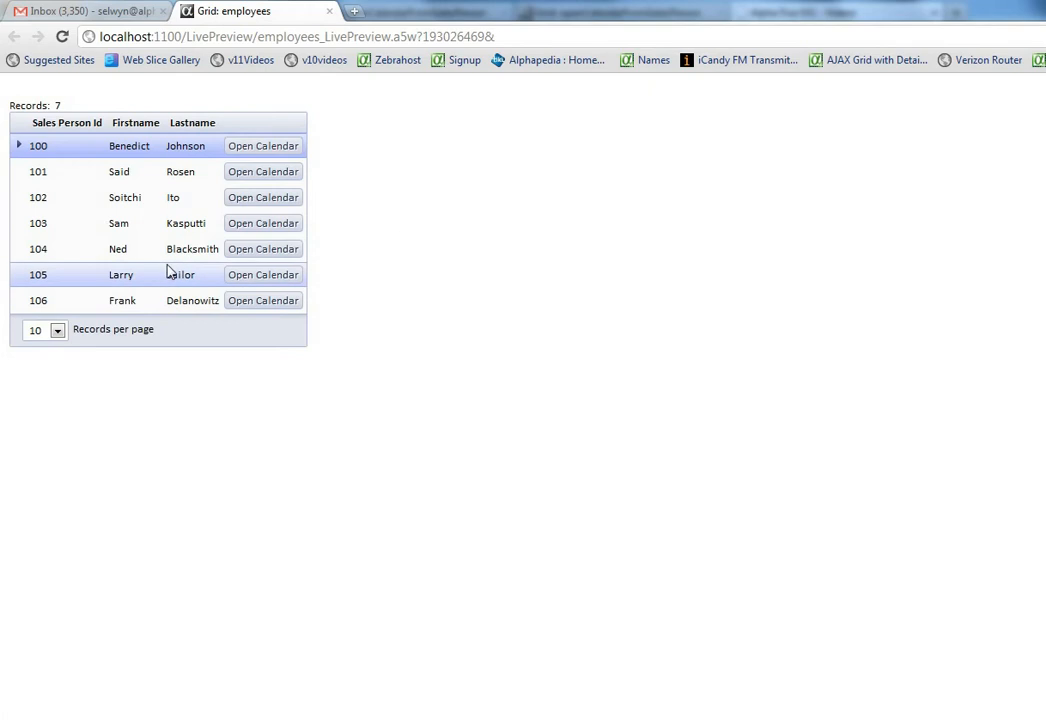
# - Open the fourth salesperson's calendar, add event2 on Monday, Oct 24 from 7:15 to 10:15 AM, and close the calendar window
pyautogui.click(280, 229)
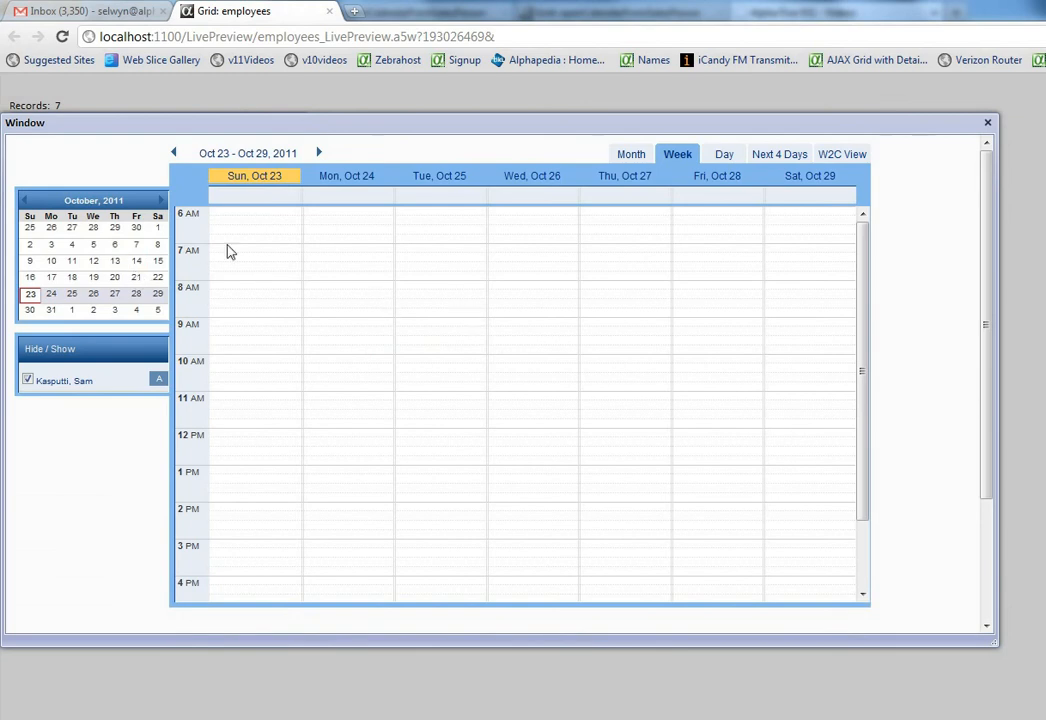
pyautogui.moveTo(329, 255); pyautogui.dragTo(358, 370)
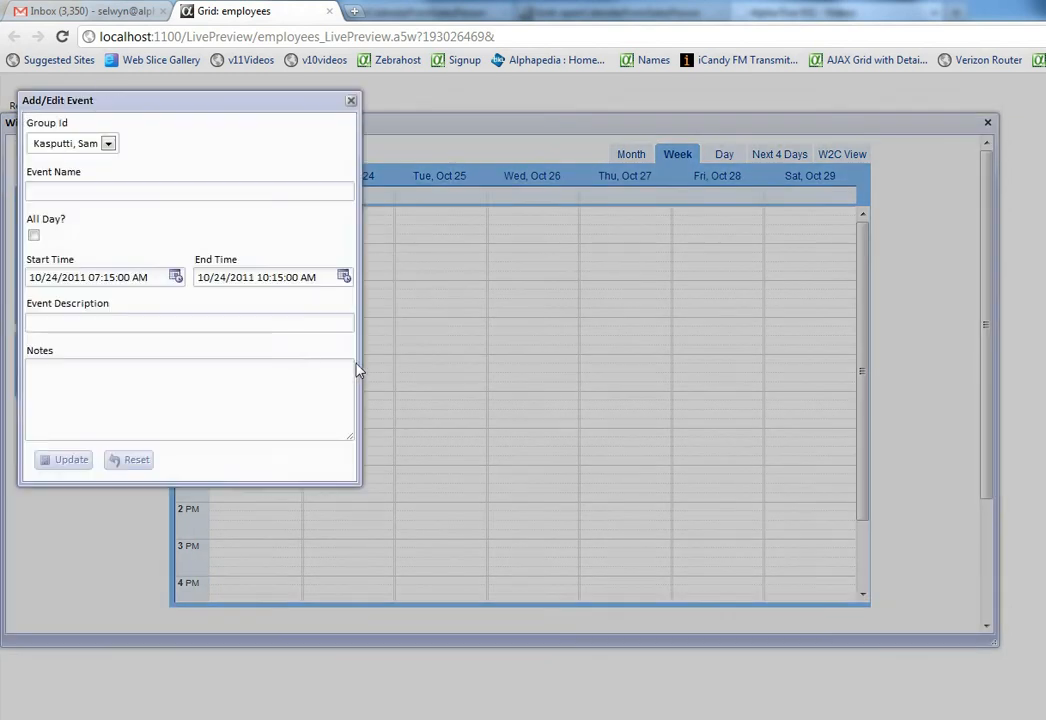
pyautogui.click(134, 189)
pyautogui.write('event2')
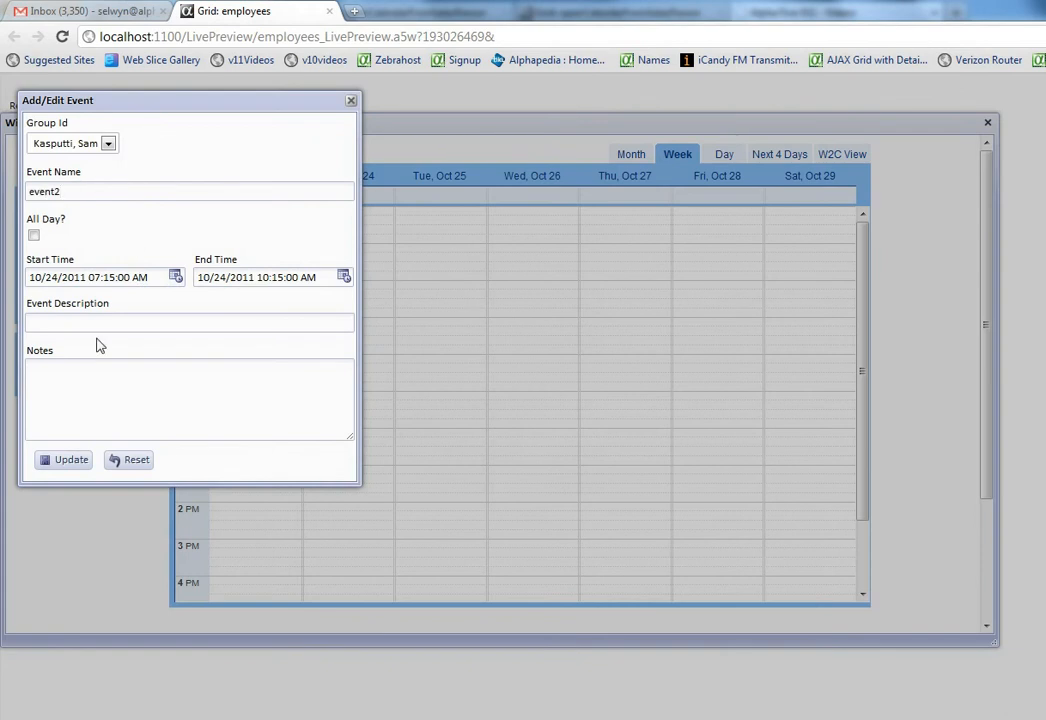
pyautogui.click(72, 459)
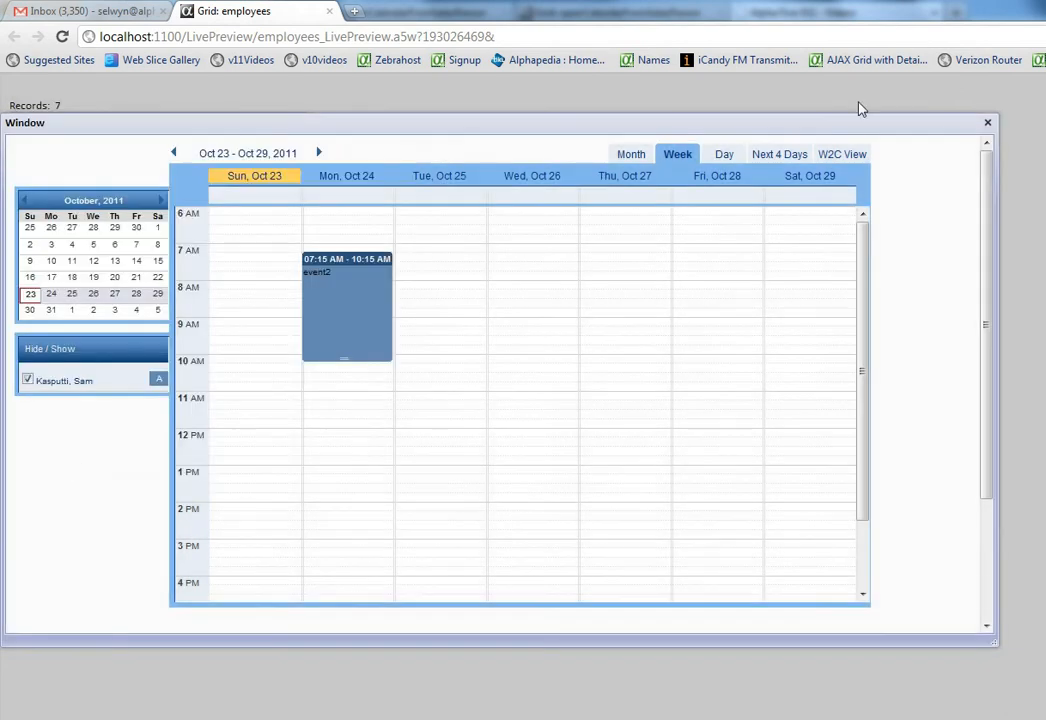
pyautogui.click(986, 122)
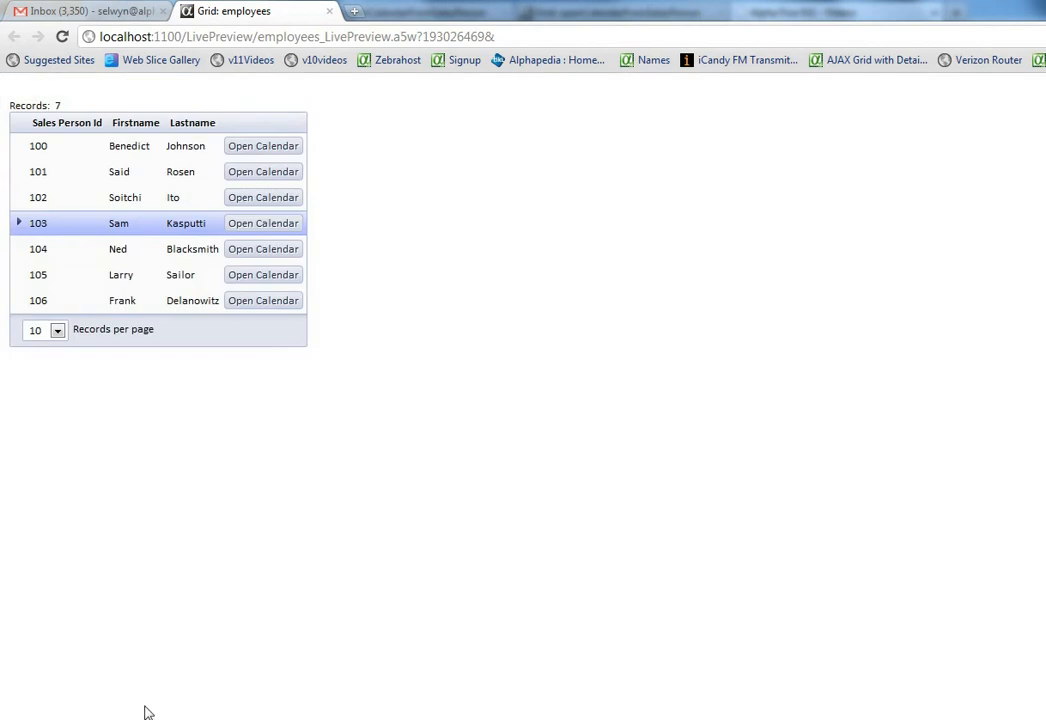
# - Switch to Alpha Five, examine the new salesperson records in the Calendars table, and close the table
pyautogui.hotkey('alt', 'Tab')
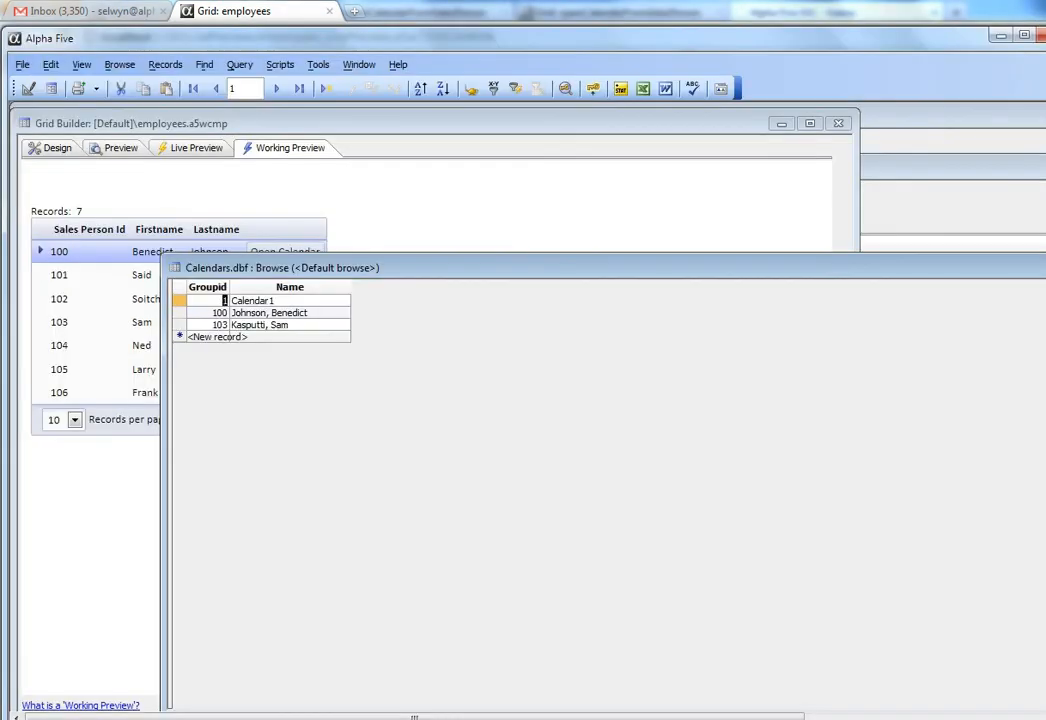
pyautogui.click(258, 313)
pyautogui.click(262, 325)
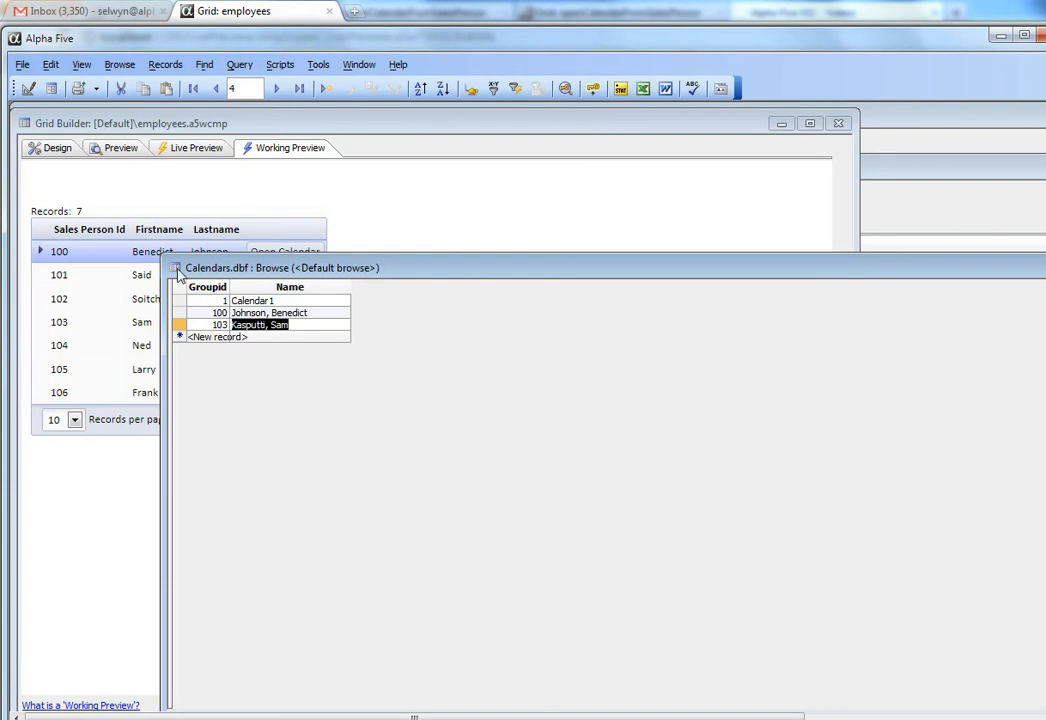
pyautogui.click(178, 272)
pyautogui.click(178, 272)
pyautogui.click(178, 272)
pyautogui.doubleClick(178, 272)
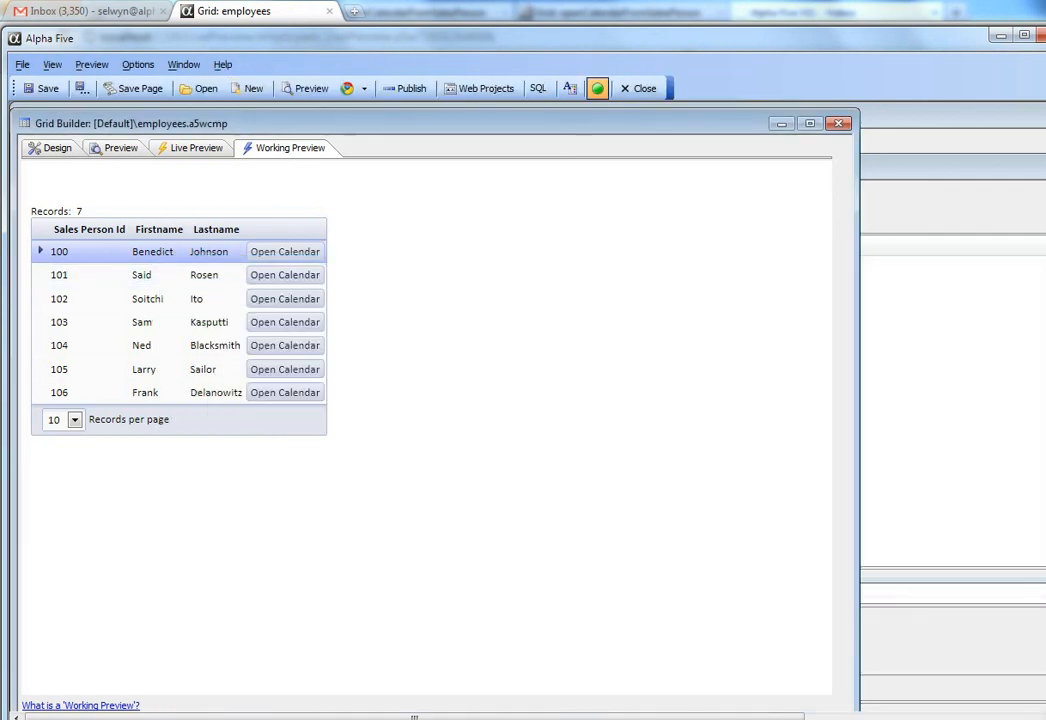
# - Review the "Automatically create new calendar if not found" property of the calendarComponent calendar
pyautogui.click(190, 719)
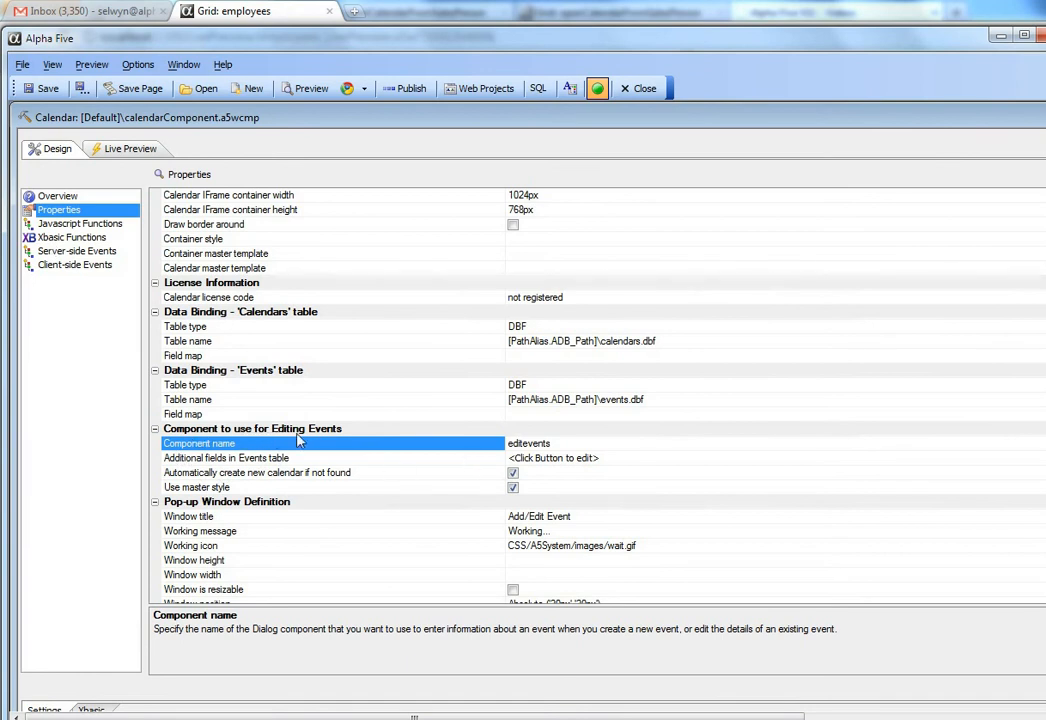
pyautogui.click(210, 474)
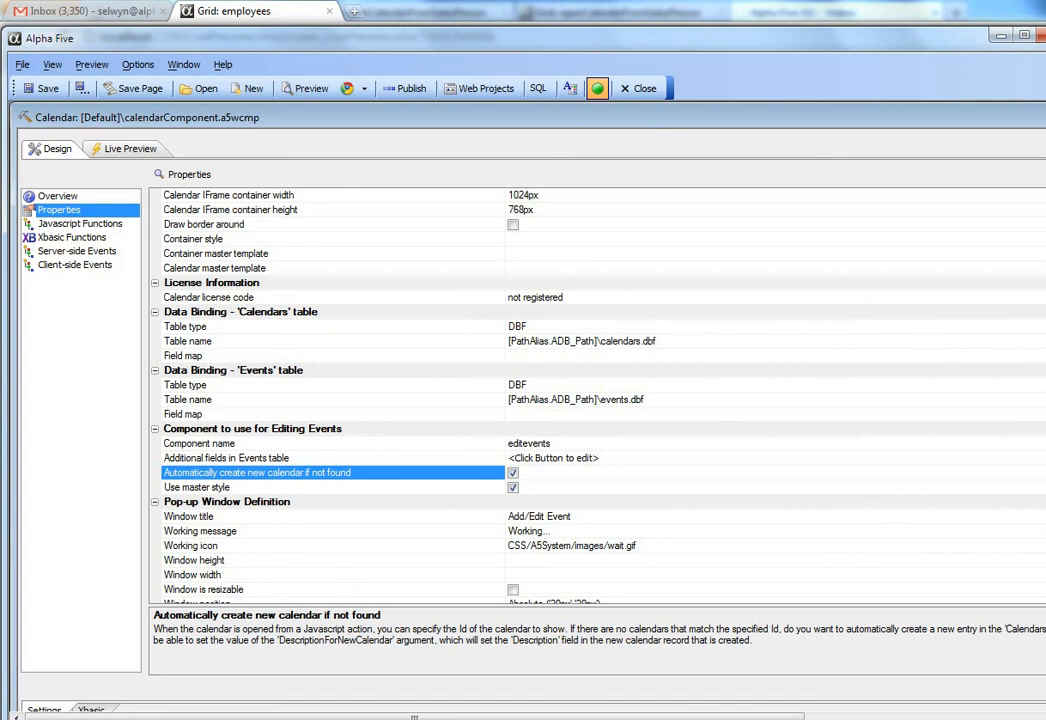
# - In the employees grid design, open the Calendar Genie for the Open Calendar button's onClick action
pyautogui.hotkey('ctrl', 'Tab')
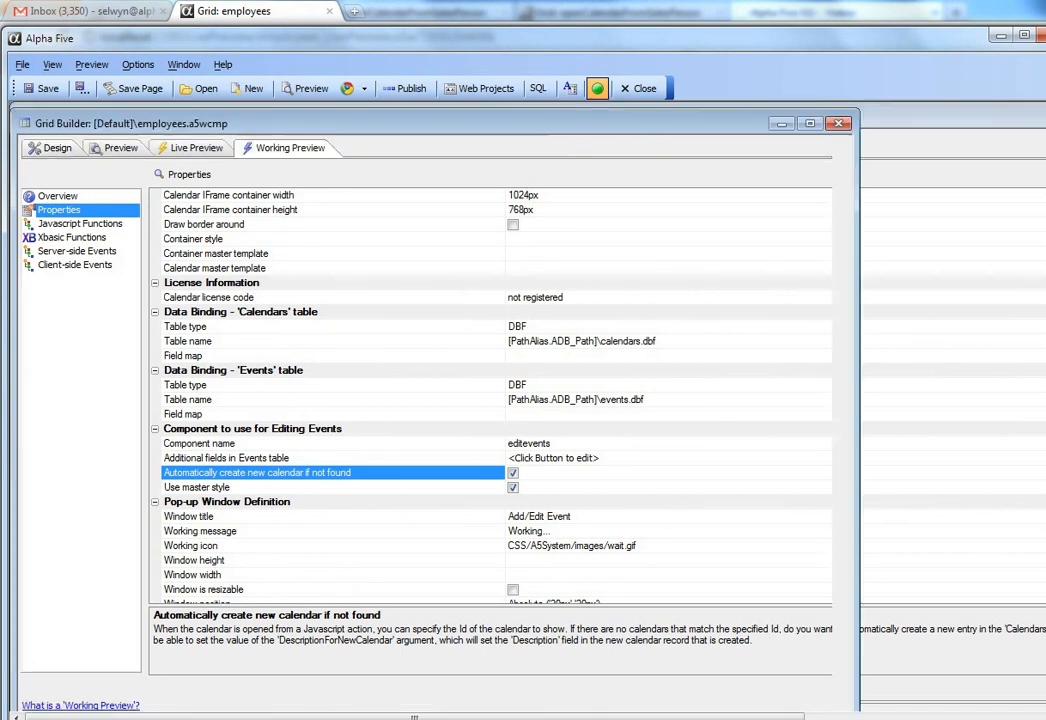
pyautogui.click(56, 149)
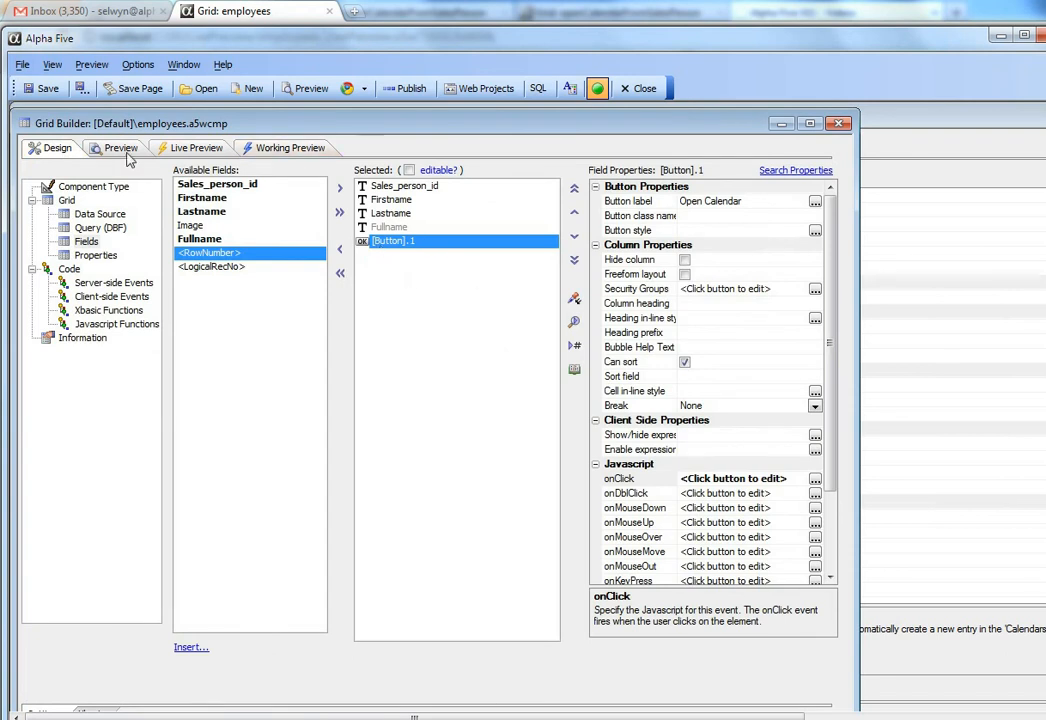
pyautogui.click(285, 150)
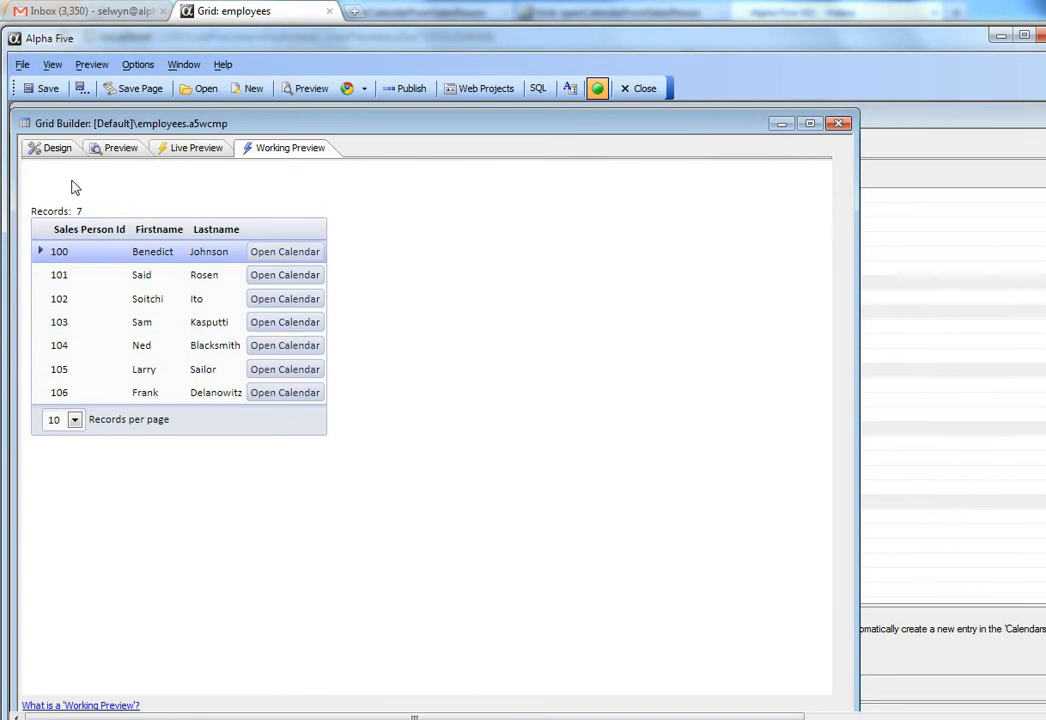
pyautogui.click(56, 147)
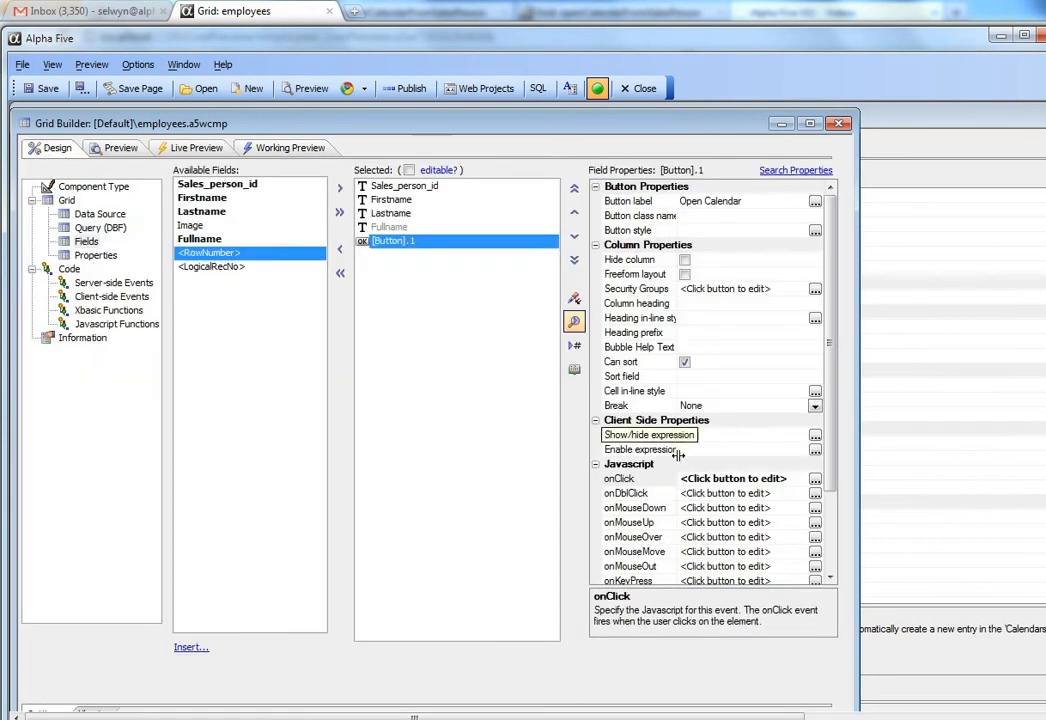
pyautogui.click(815, 479)
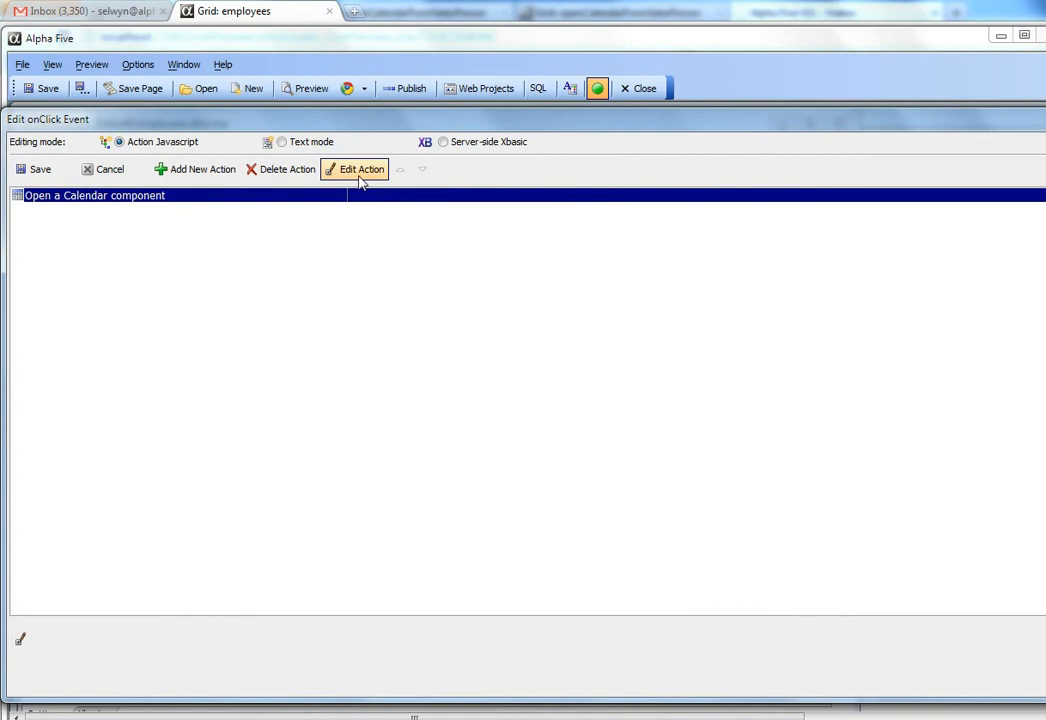
pyautogui.click(360, 170)
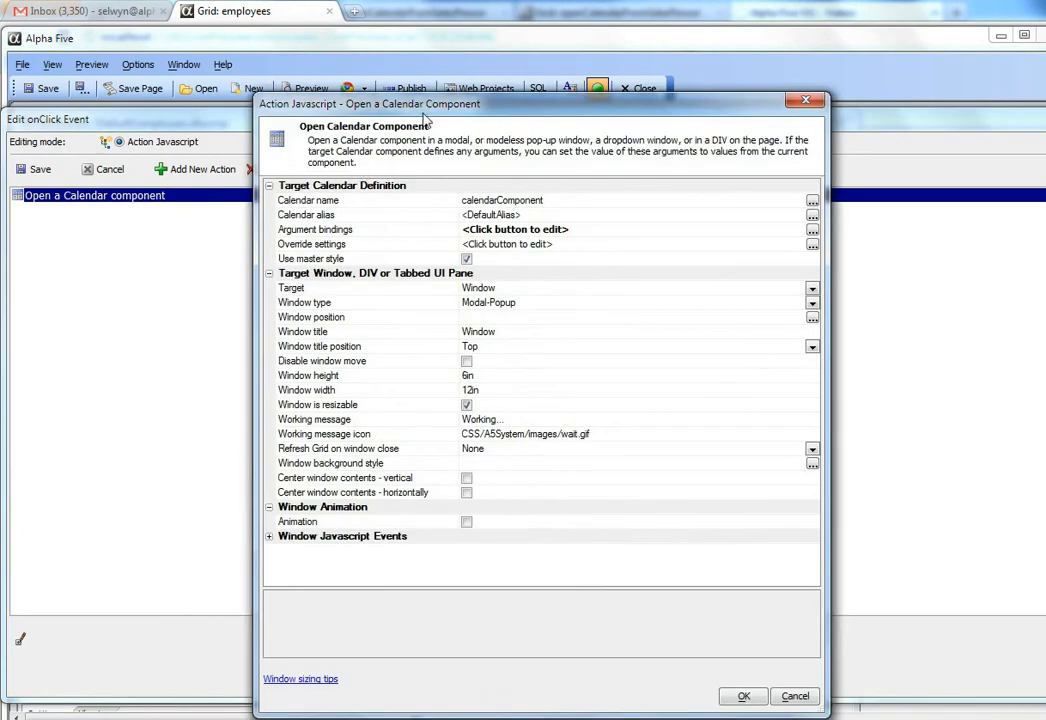
pyautogui.moveTo(425, 118); pyautogui.dragTo(360, 132)
pyautogui.click(747, 216)
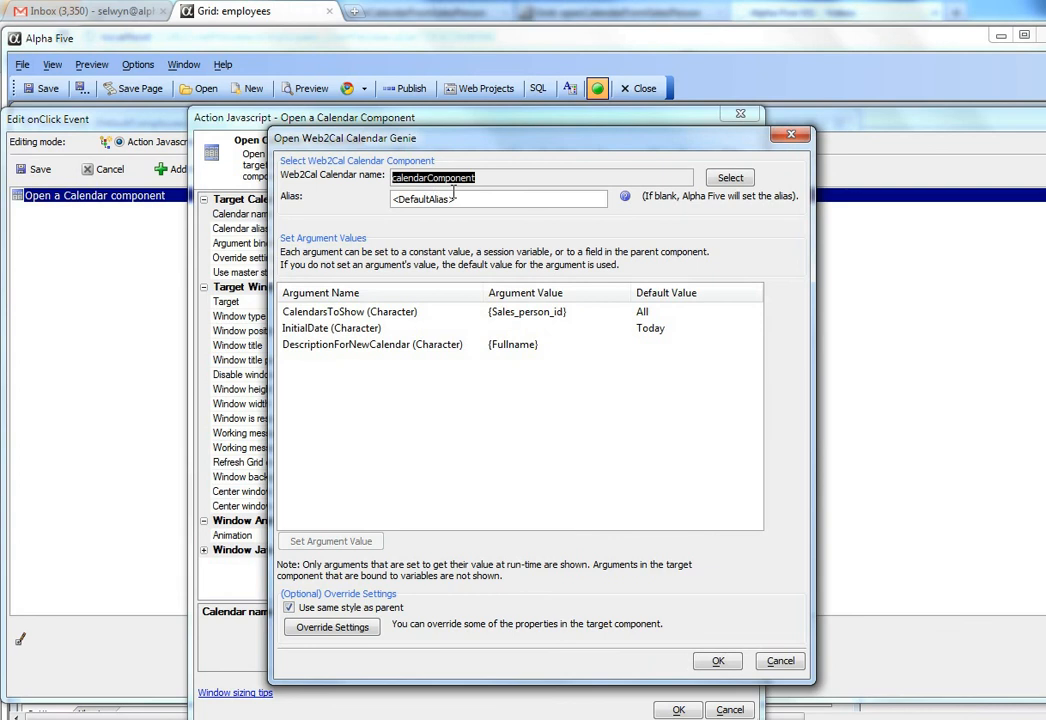
# - Review the CalendarsToShow and DescriptionForNewCalendar argument values, cancel the genie, and save the onClick event
pyautogui.click(328, 314)
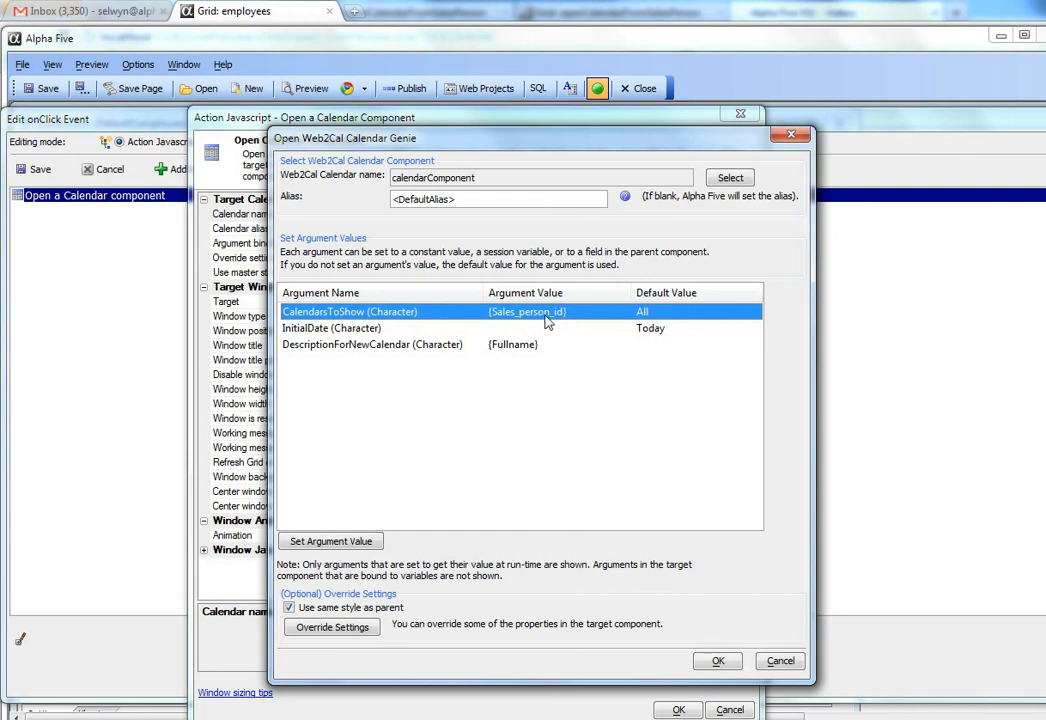
pyautogui.click(351, 346)
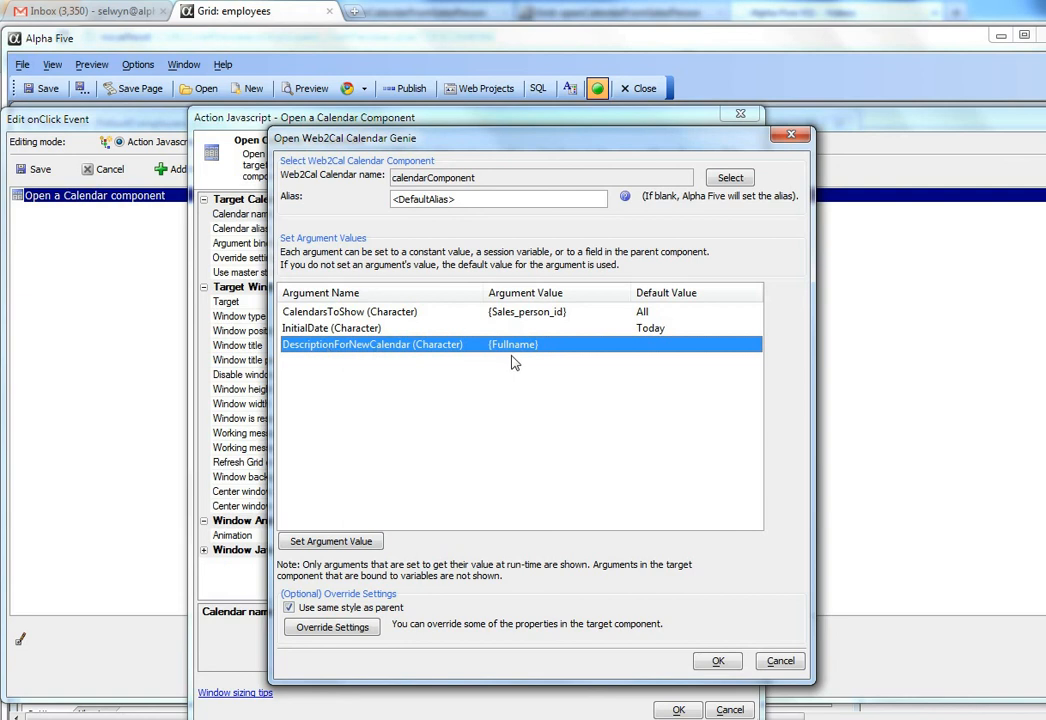
pyautogui.click(778, 662)
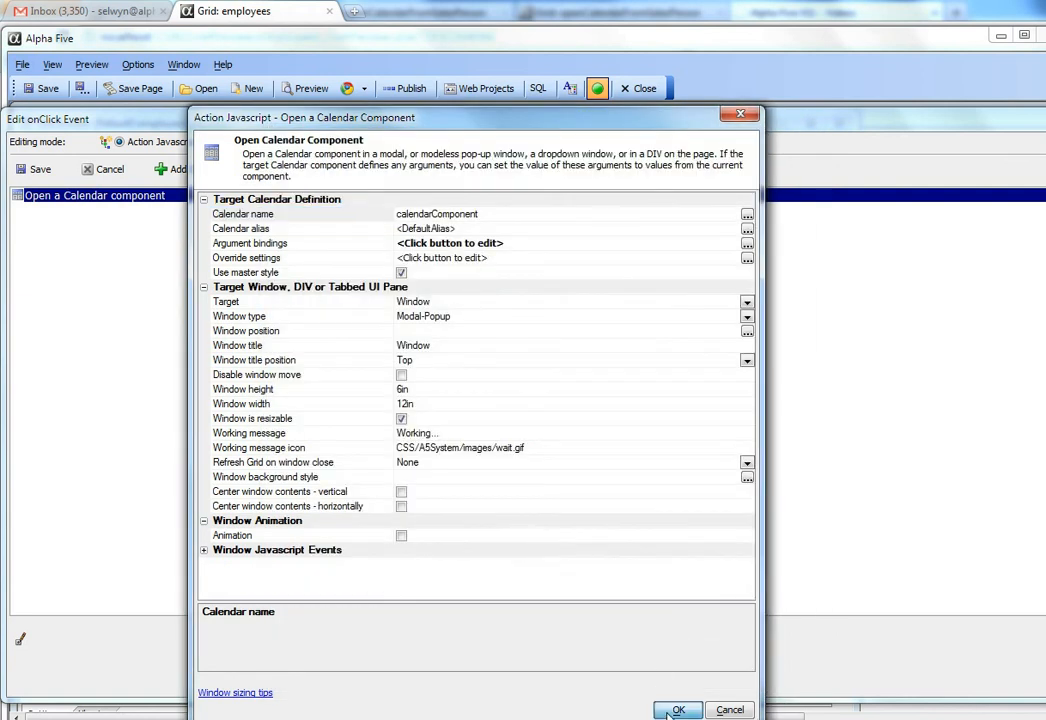
pyautogui.click(670, 711)
pyautogui.click(40, 174)
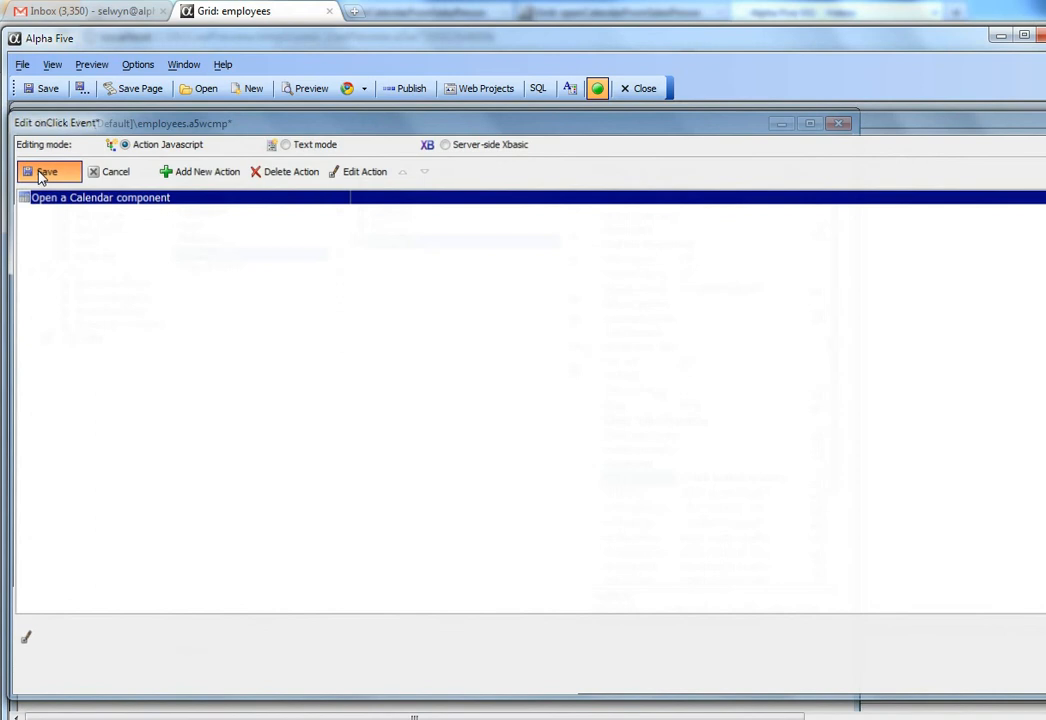
# - Examine the fullname calculated field in the grid's query and the properties of the hidden Fullname column
pyautogui.click(92, 228)
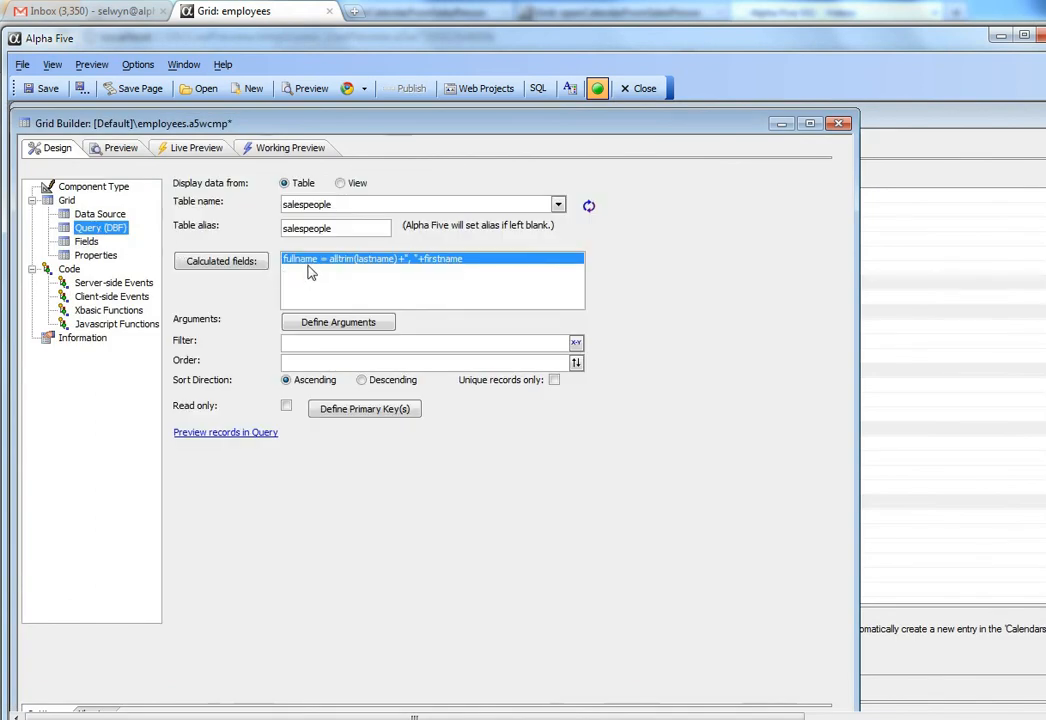
pyautogui.click(87, 242)
pyautogui.click(392, 229)
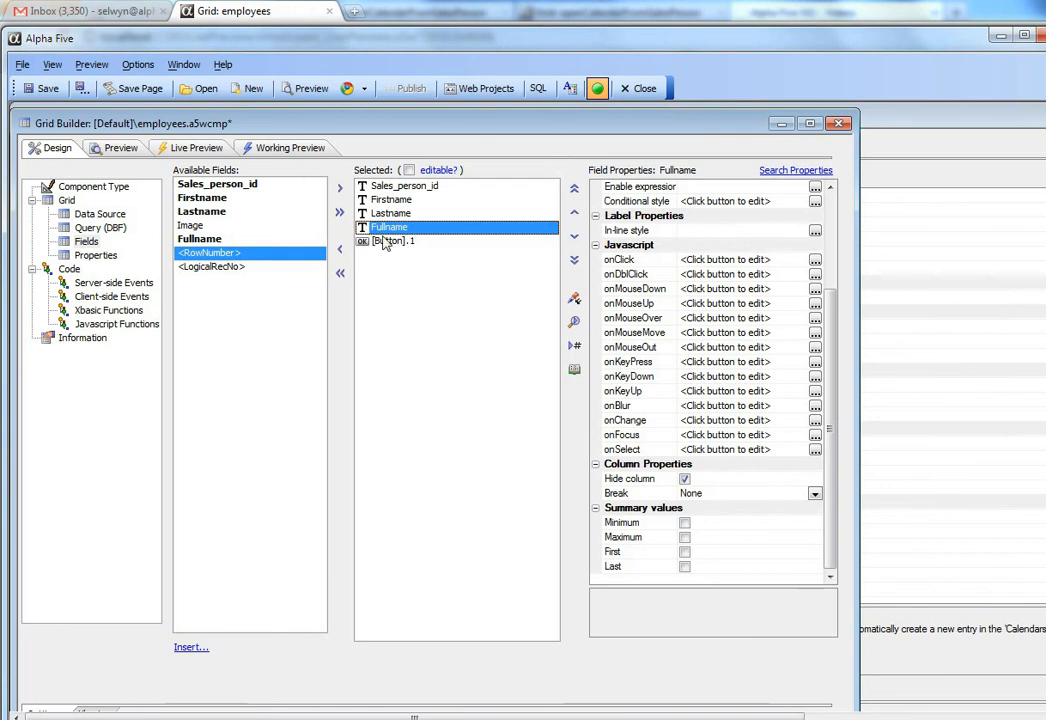
# - Show the grid's Working Preview and check the sales person IDs in the first two rows
pyautogui.click(286, 148)
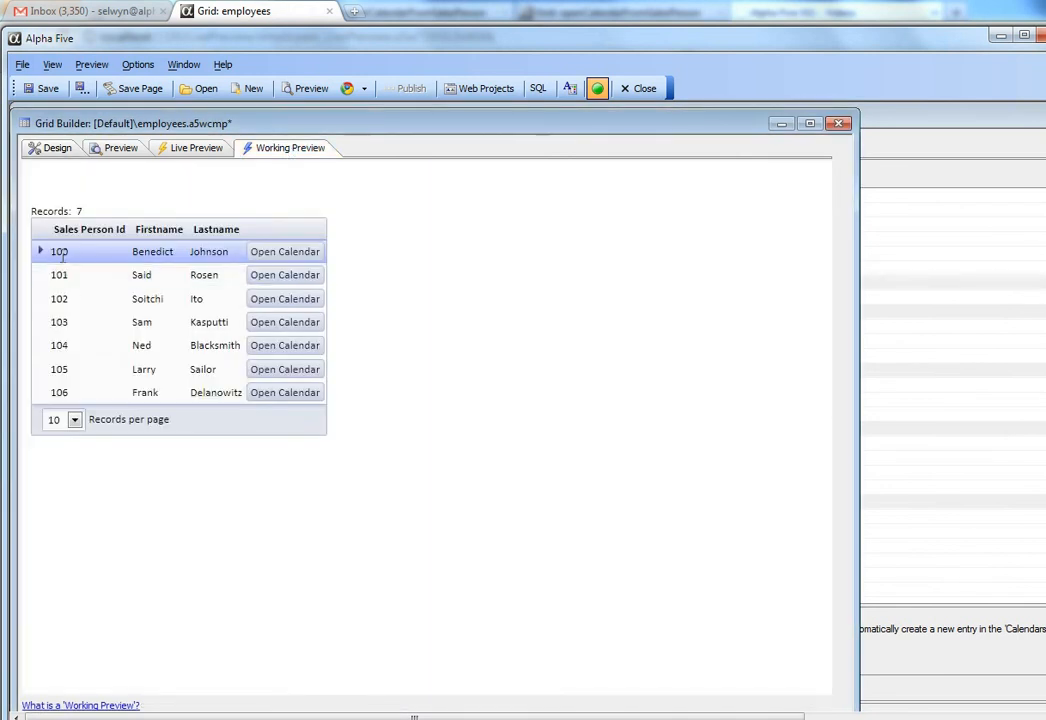
pyautogui.doubleClick(55, 253)
pyautogui.click(56, 275)
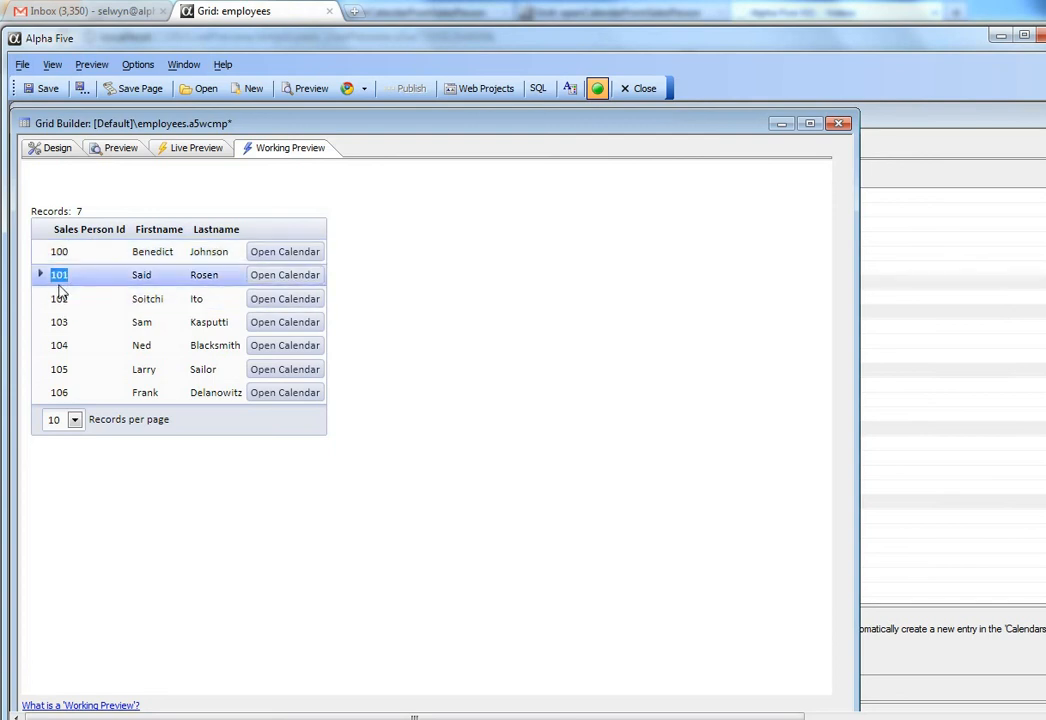